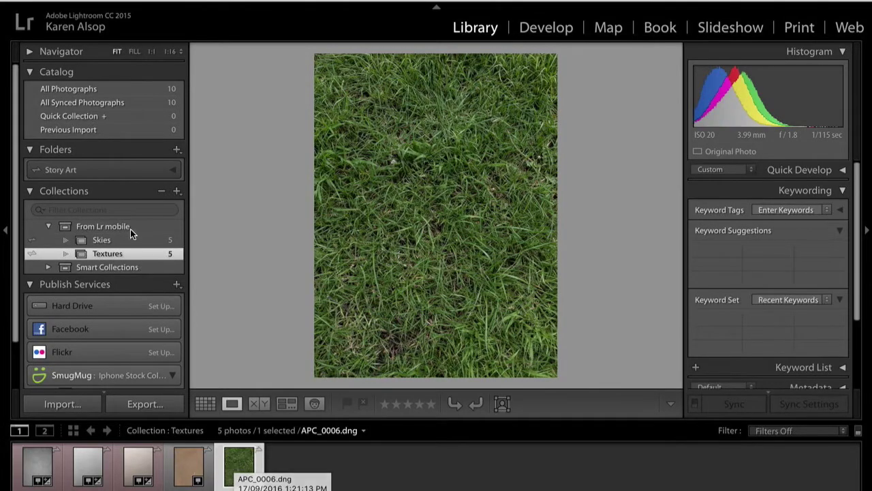
Show all ten photos of the From Lr mobile collection set in the filmstrip
click(128, 225)
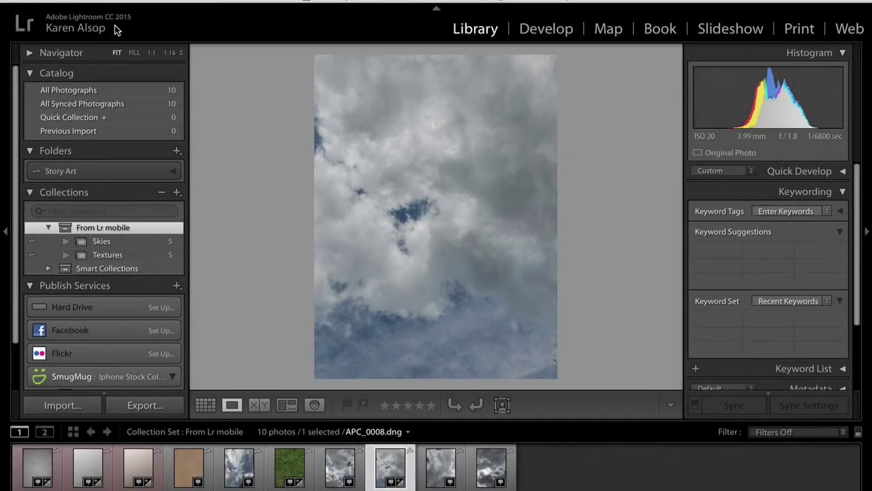
click(117, 31)
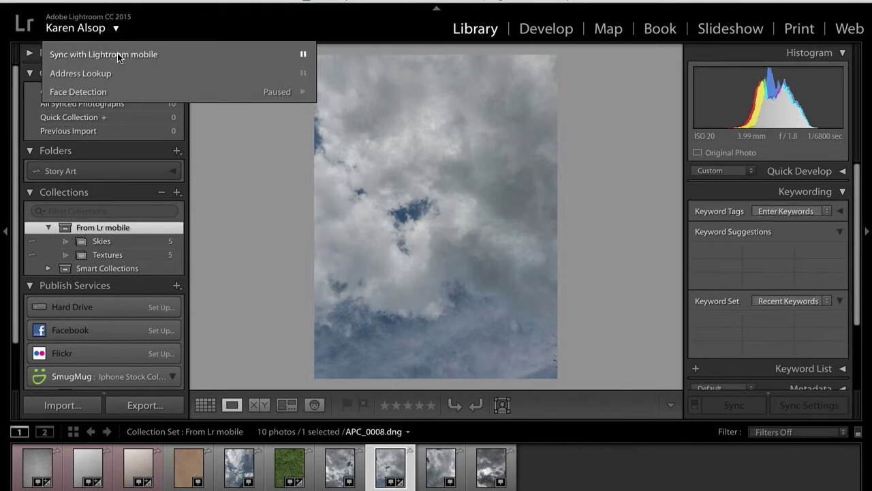
mouse_move(117, 58)
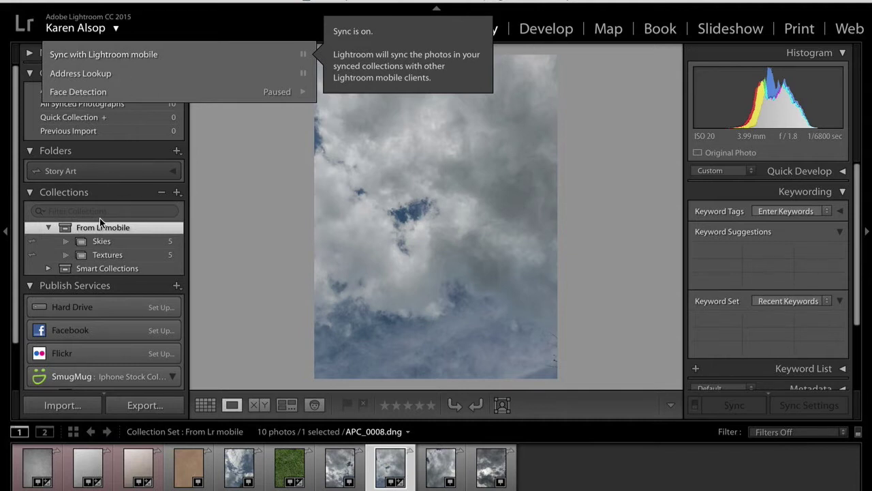
Browse the Skies and Textures collections in turn, then return to all ten From Lr mobile photos
click(111, 241)
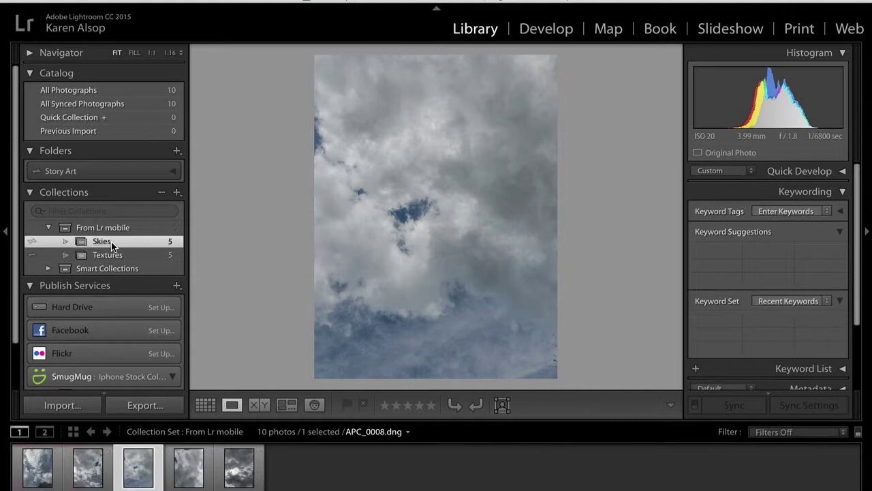
click(117, 232)
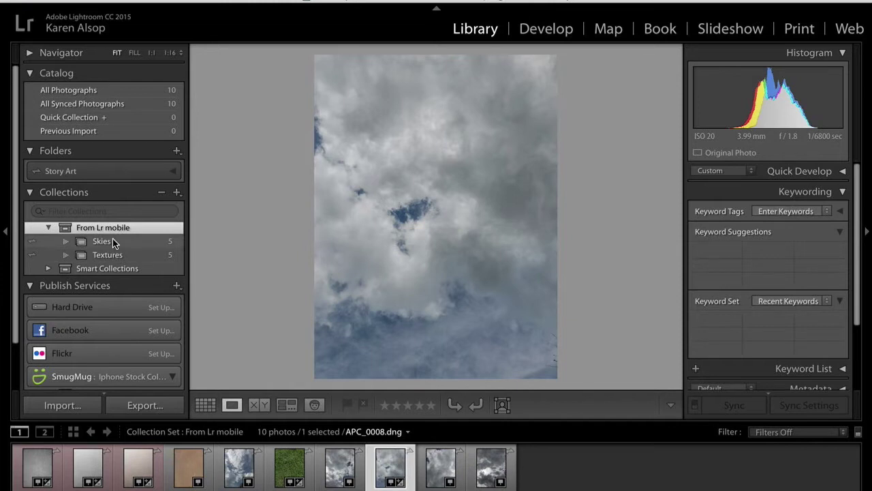
click(114, 242)
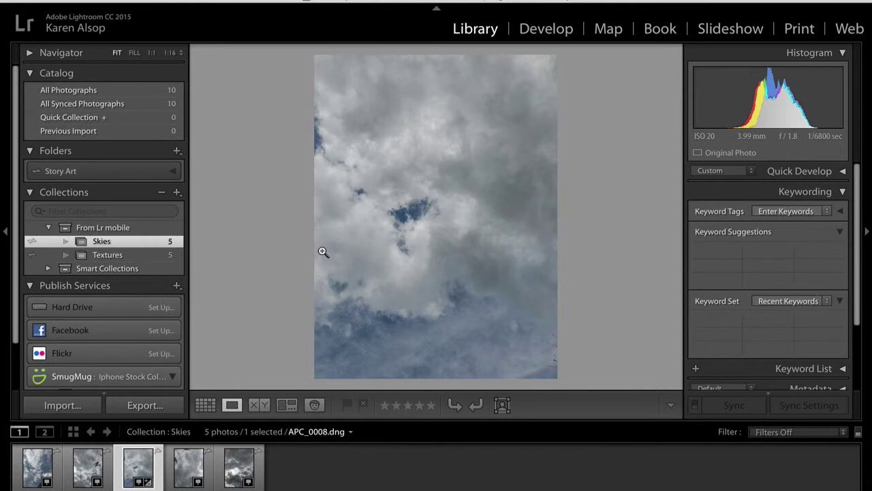
click(125, 257)
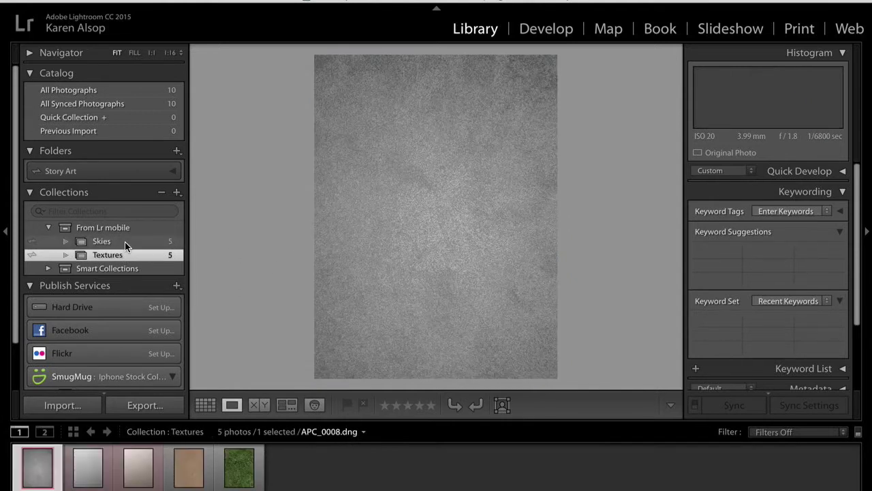
click(125, 242)
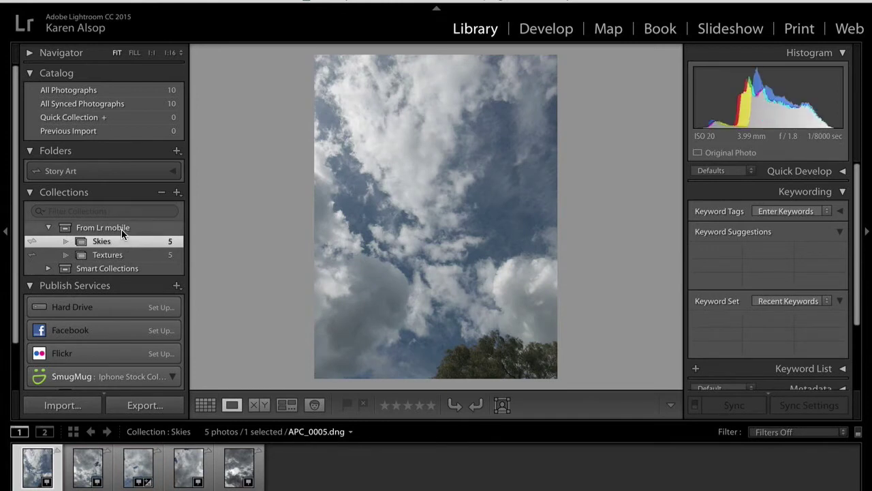
click(121, 255)
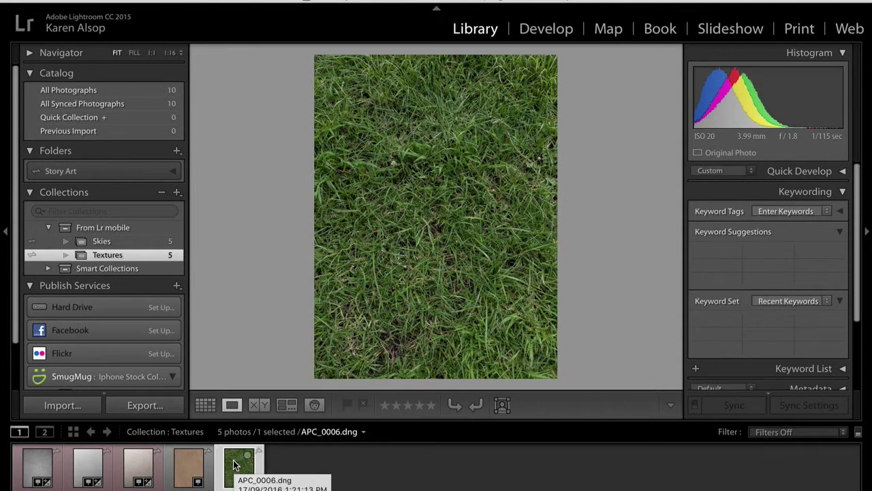
click(129, 227)
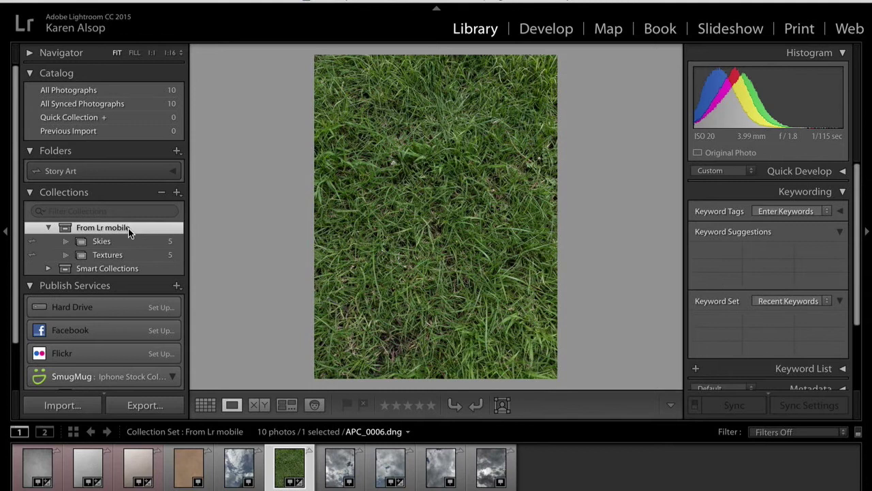
Create a Grass collection in From Lr mobile that includes the selected grass photo
right_click(129, 232)
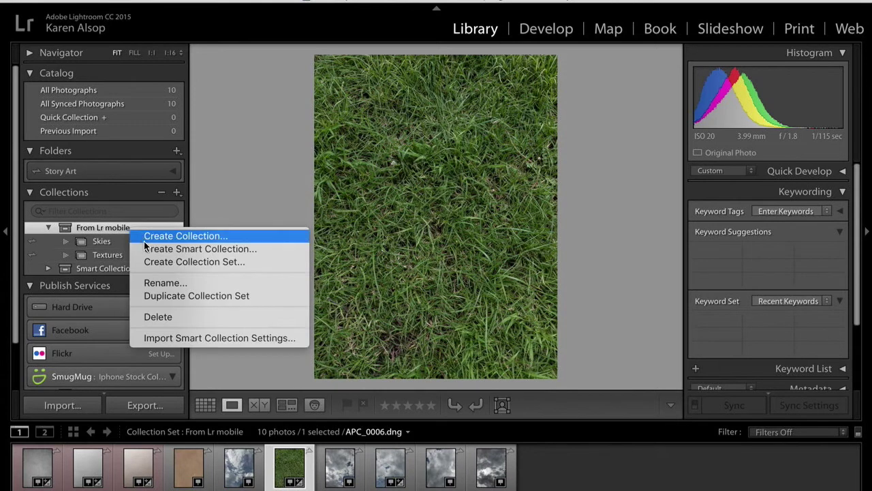
click(147, 238)
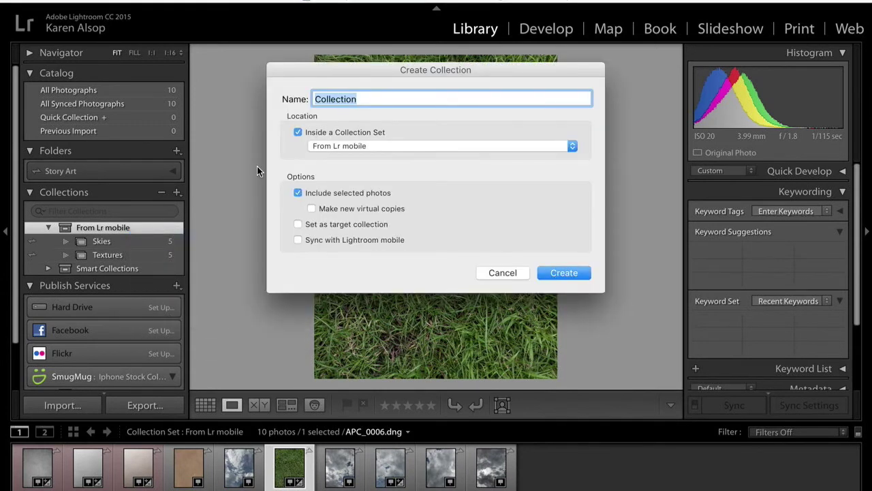
text(Grass)
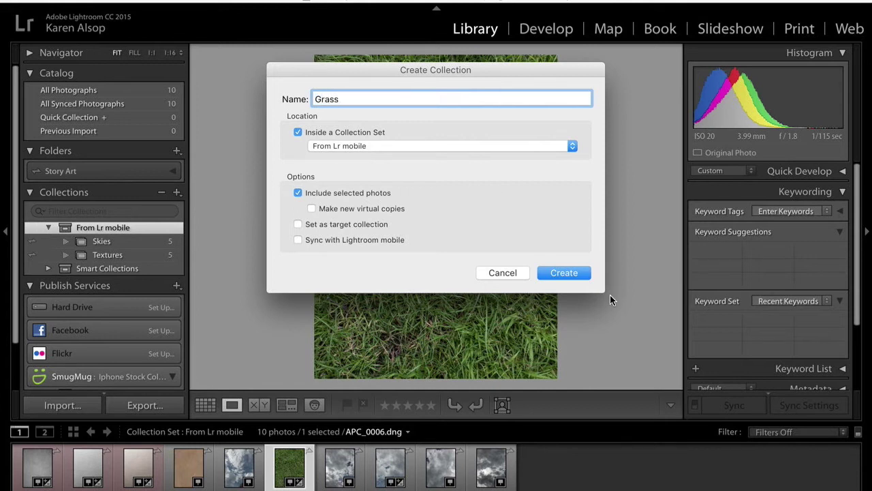
click(580, 275)
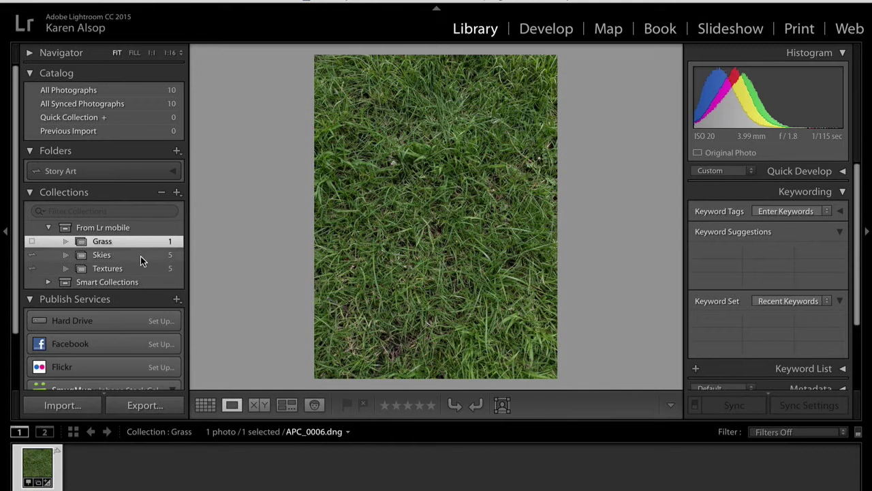
Check the Skies and Textures collections and select the grass photo in Textures
click(139, 256)
click(138, 269)
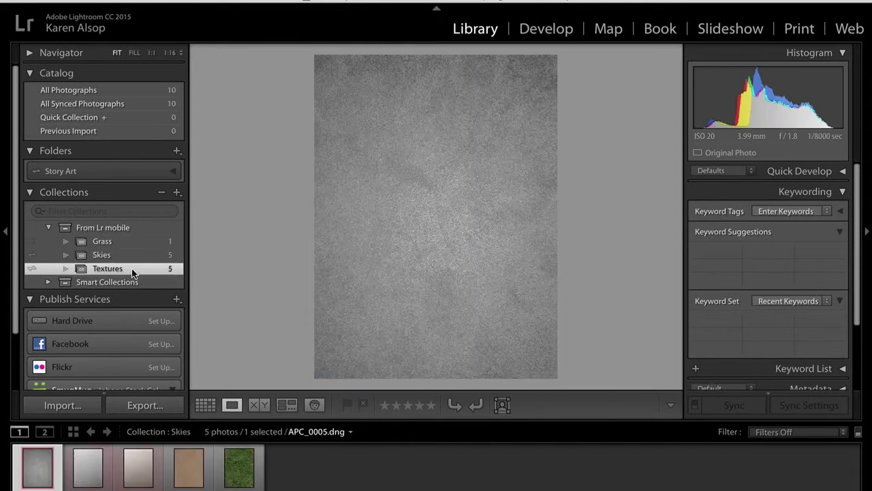
click(236, 469)
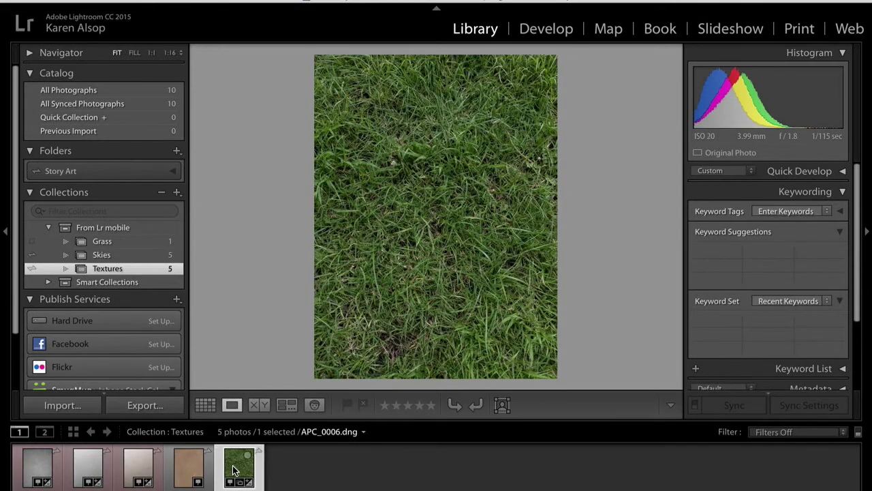
right_click(232, 470)
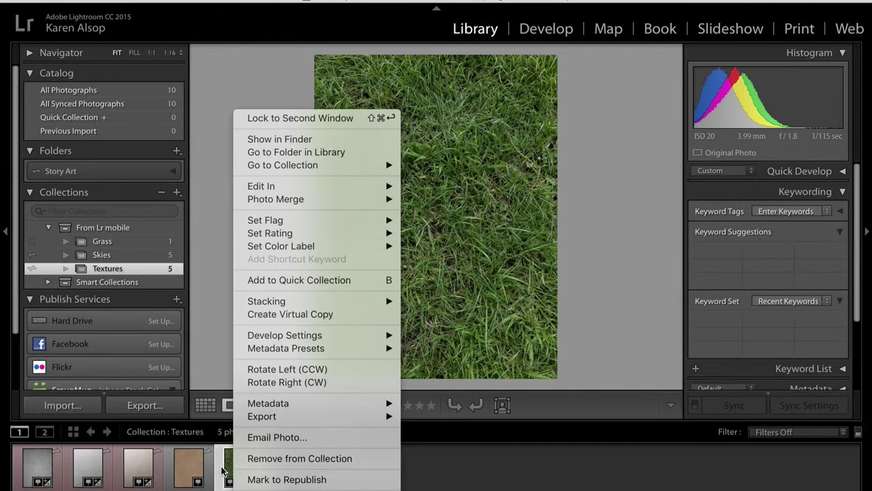
click(222, 471)
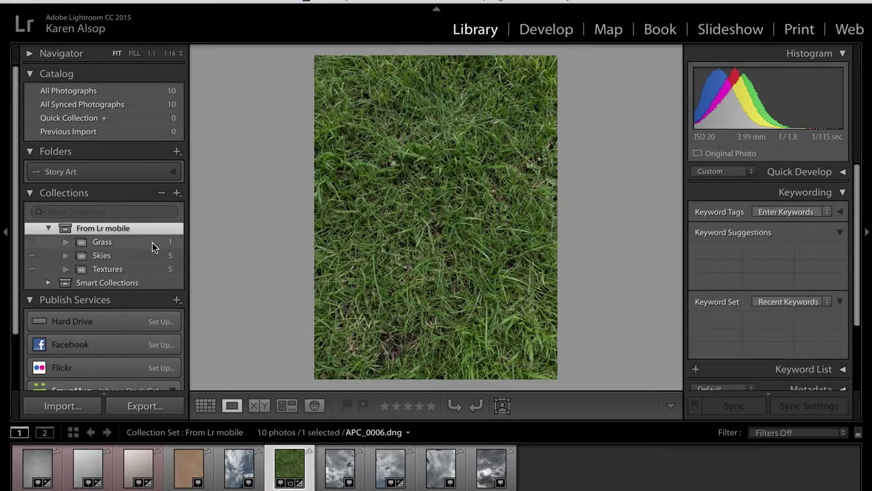
View SmugMug's Textures published gallery, then select the Iphone Stock collection set
scroll(152, 246, down, 2)
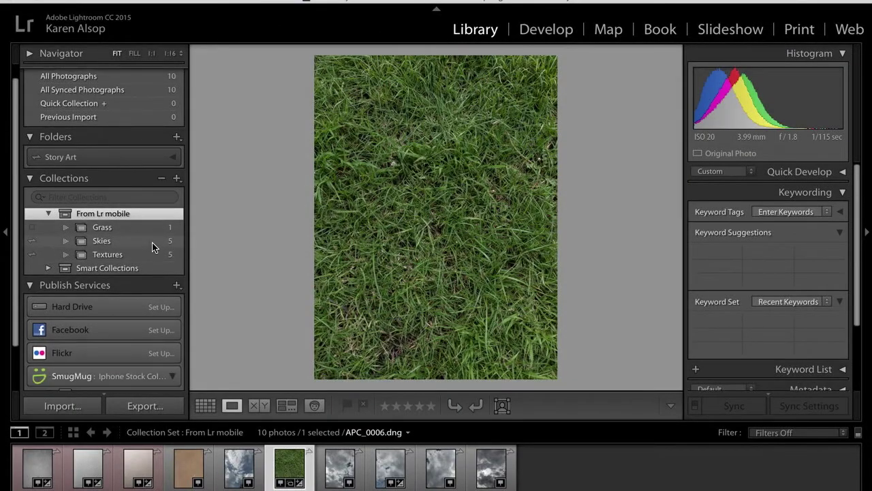
scroll(153, 247, down, 4)
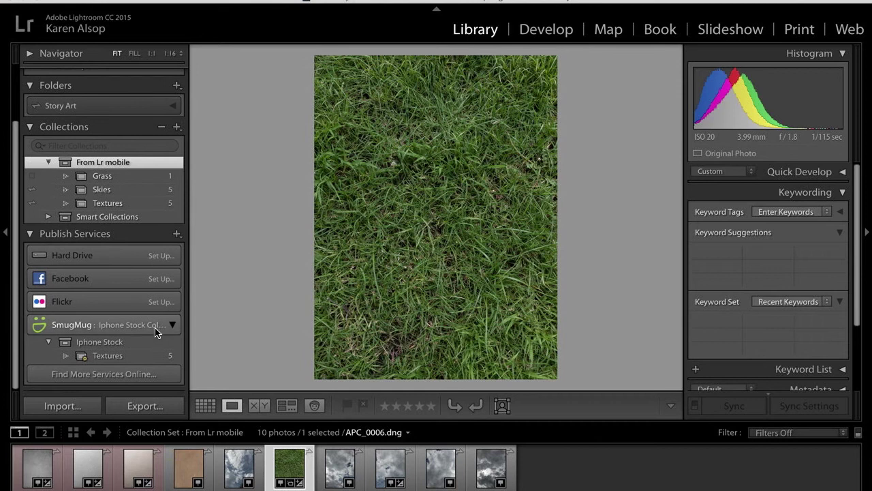
click(71, 358)
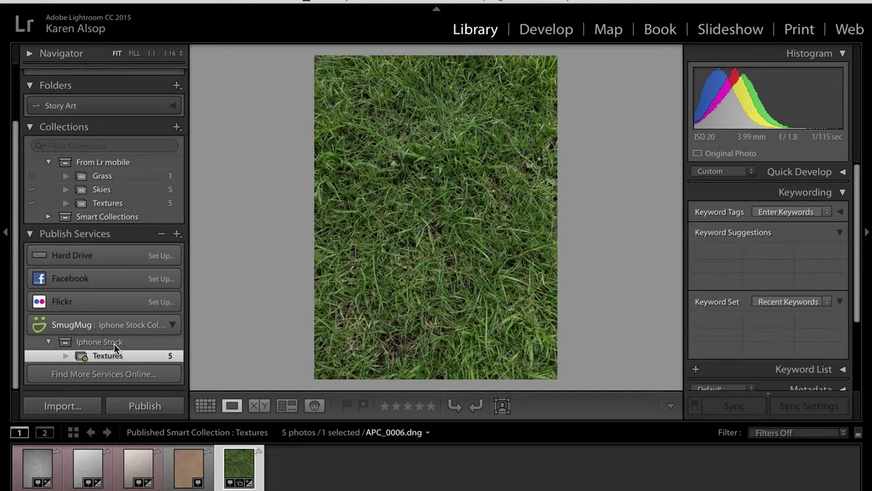
scroll(134, 249, up, 1)
scroll(122, 307, up, 1)
click(120, 356)
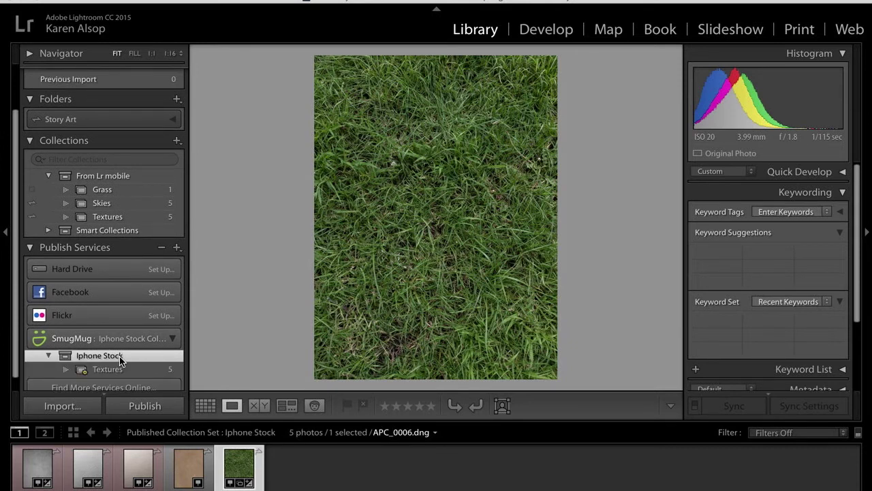
scroll(120, 360, down, 2)
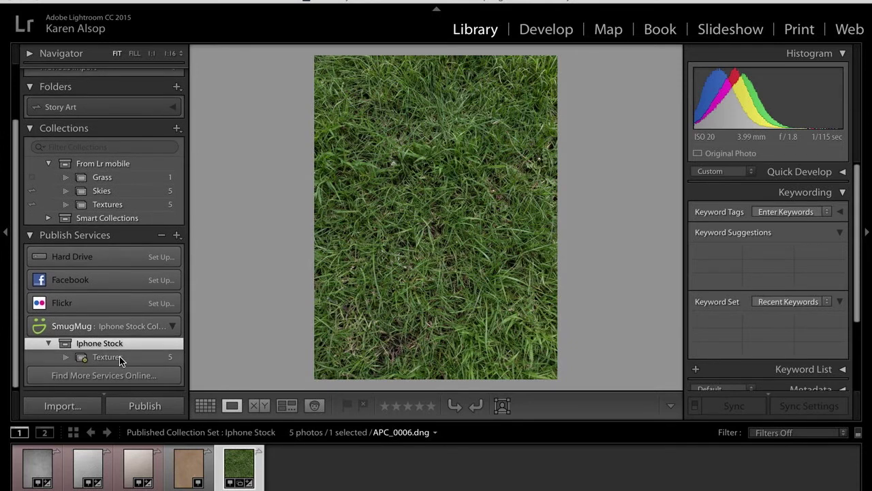
Create a smart gallery named Grass under Iphone Stock with the rule Collection contains Grass
right_click(128, 342)
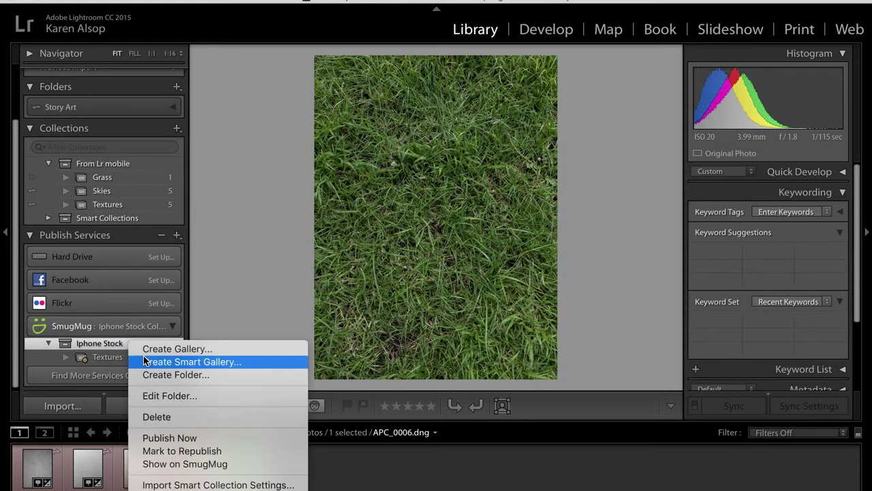
click(144, 360)
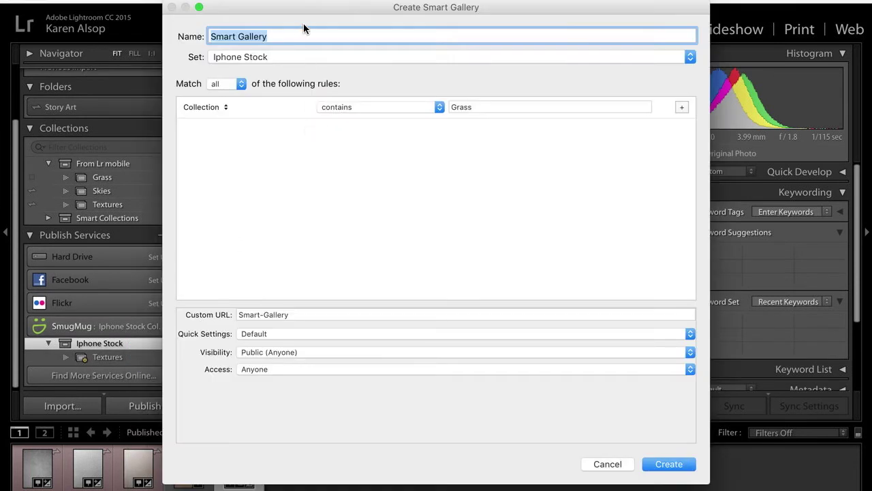
triple_click(286, 41)
text(Grass)
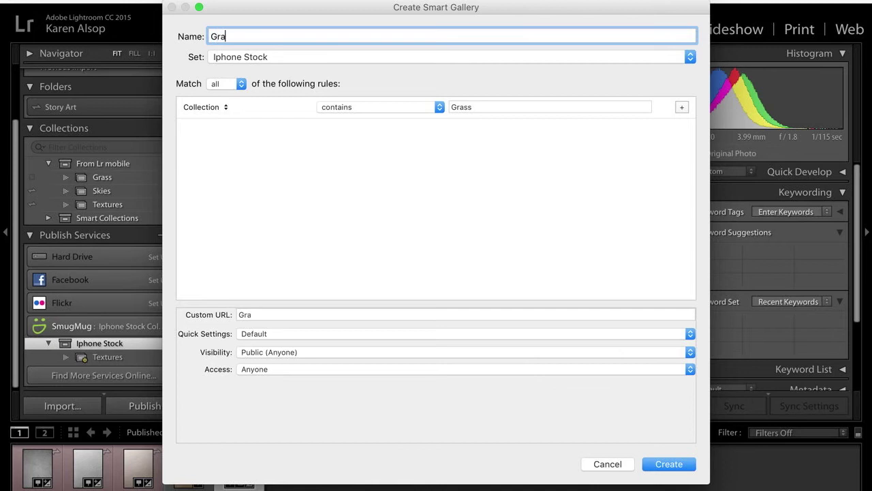
click(224, 107)
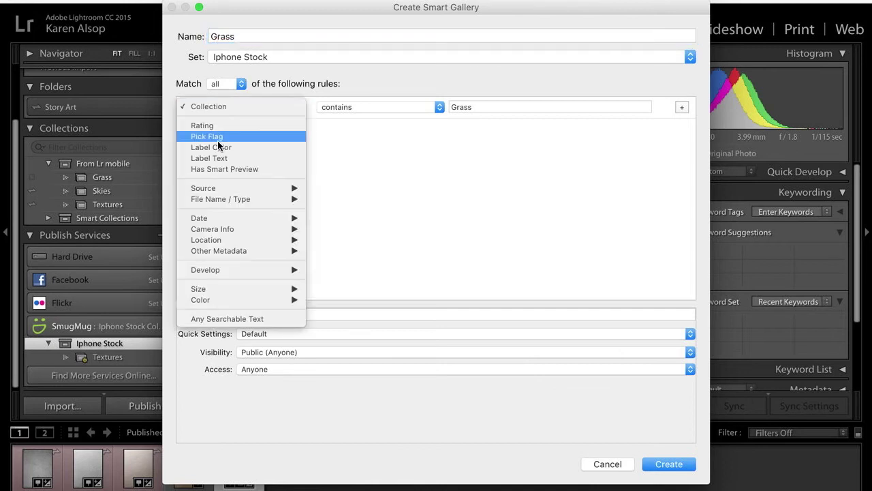
click(222, 107)
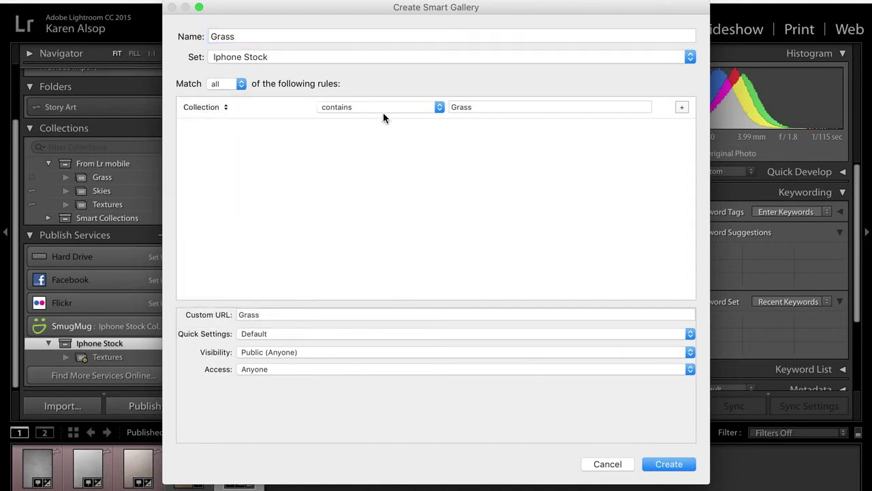
click(478, 107)
click(515, 141)
click(668, 463)
scroll(129, 297, down, 1)
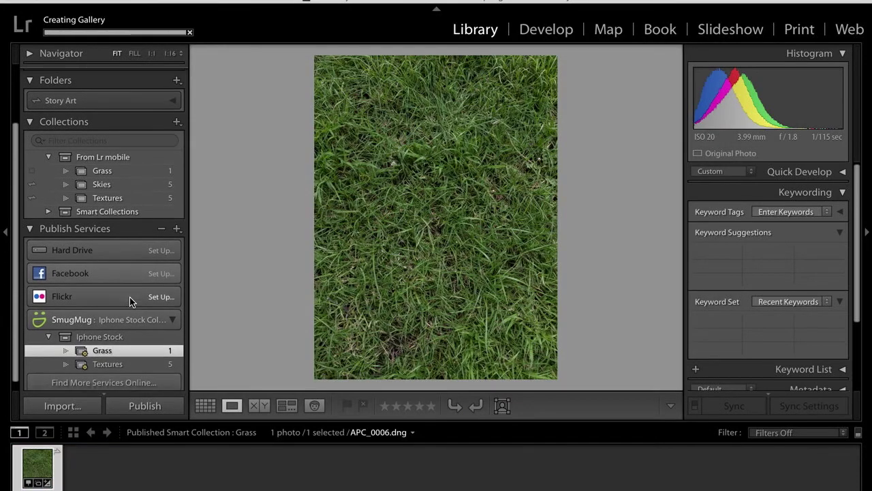
Create an Unlisted smart gallery named Skies under Iphone Stock with rule Collection contains Skies
click(136, 335)
right_click(136, 335)
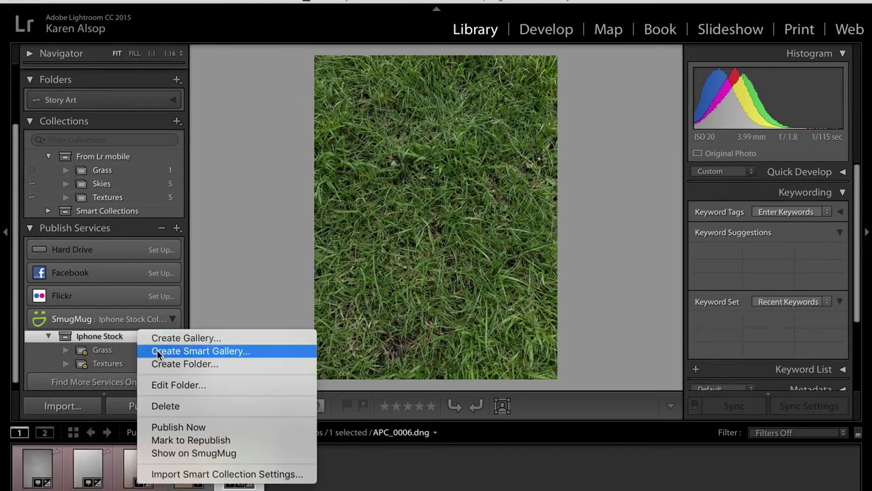
click(157, 351)
double_click(280, 33)
triple_click(280, 33)
text(Skies)
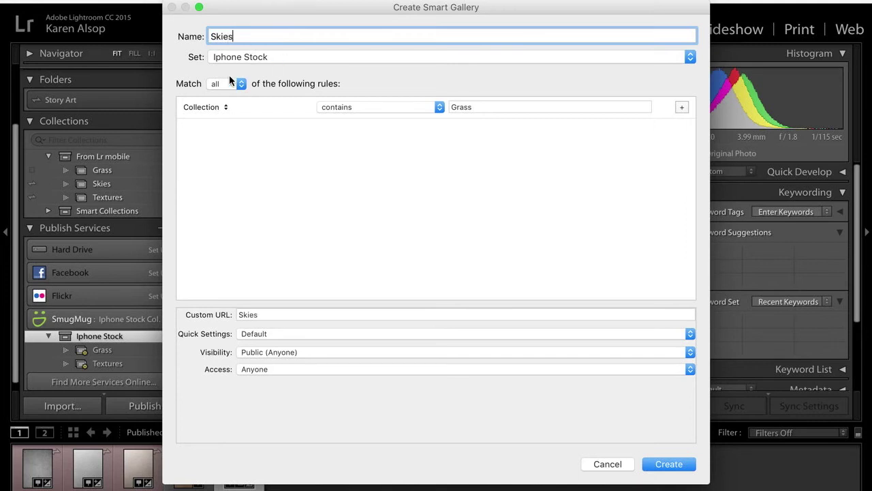
double_click(464, 102)
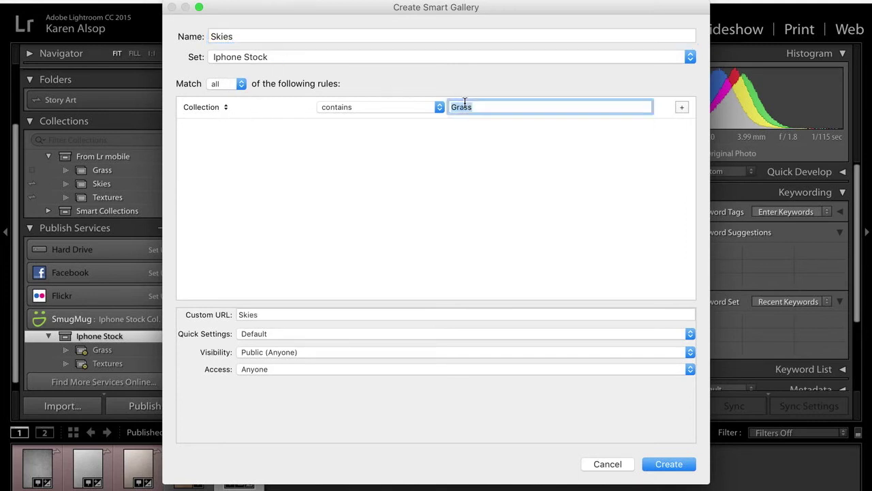
text(Skies)
click(444, 180)
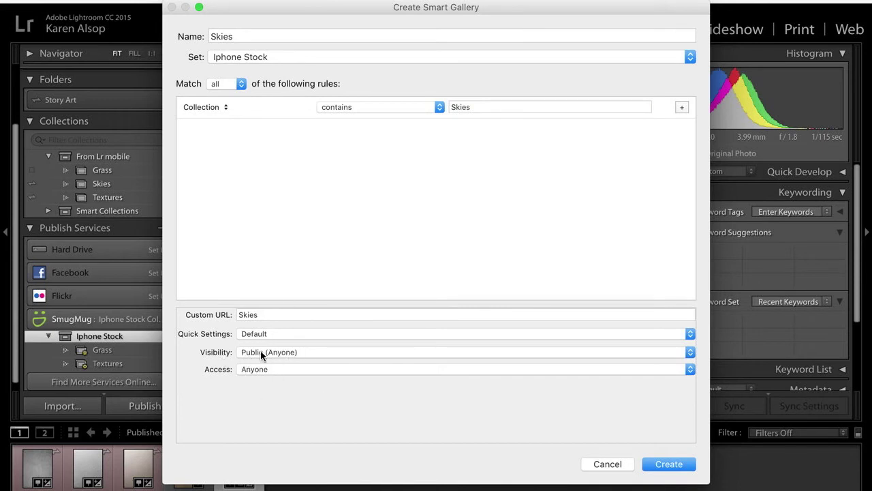
click(288, 352)
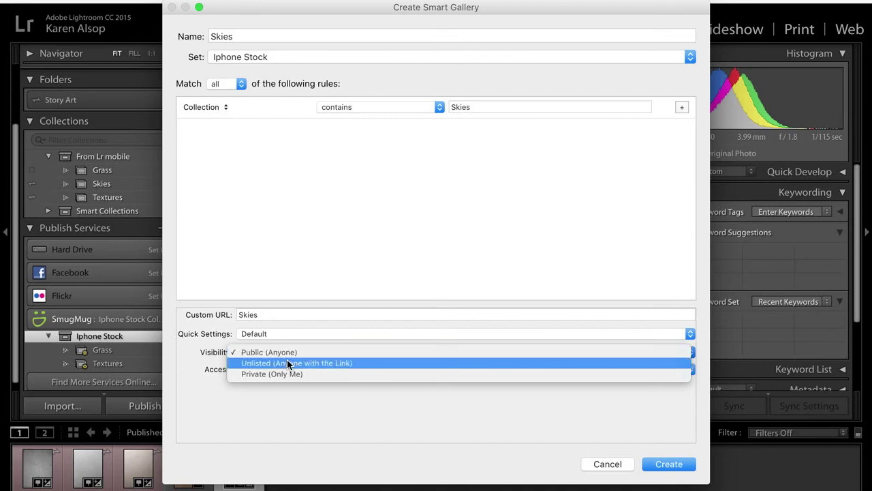
click(286, 359)
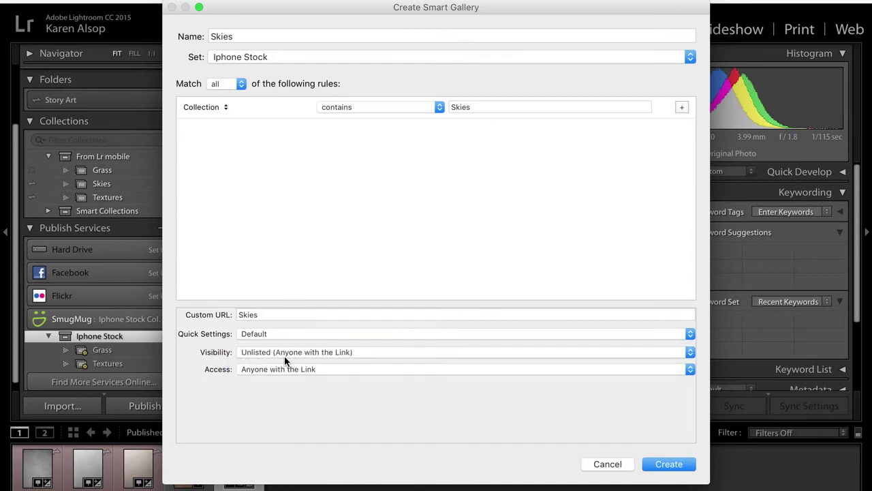
click(668, 463)
Edit the Grass smart gallery's visibility to Unlisted (Anyone with the Link) and save it
right_click(131, 354)
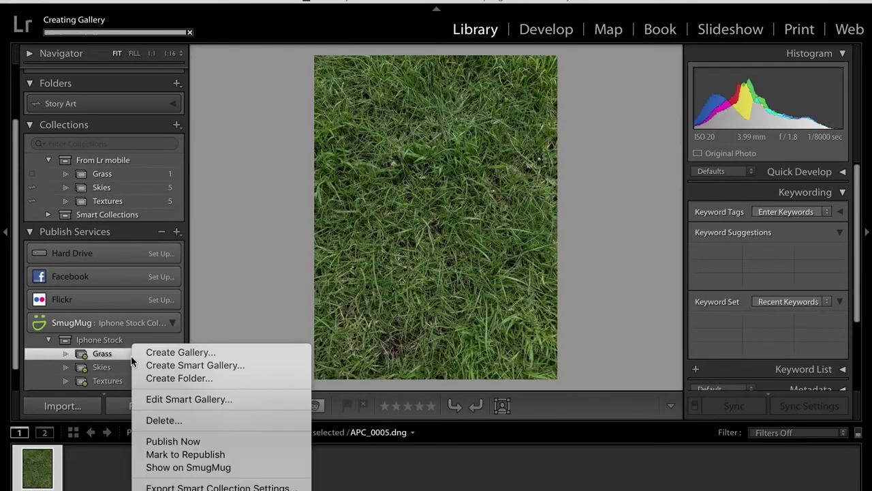
click(178, 400)
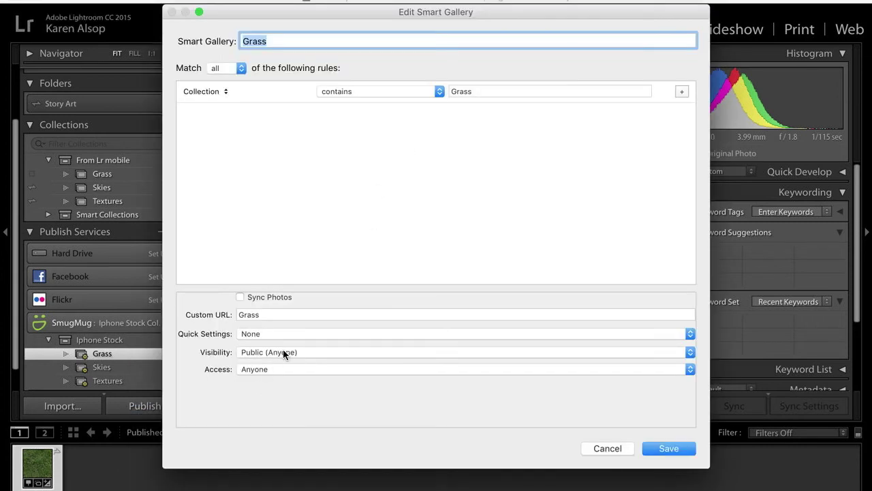
click(282, 352)
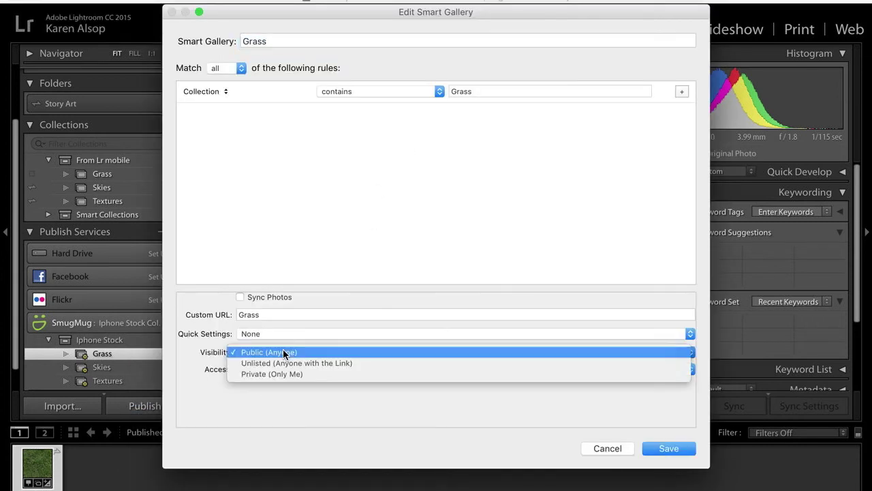
click(286, 362)
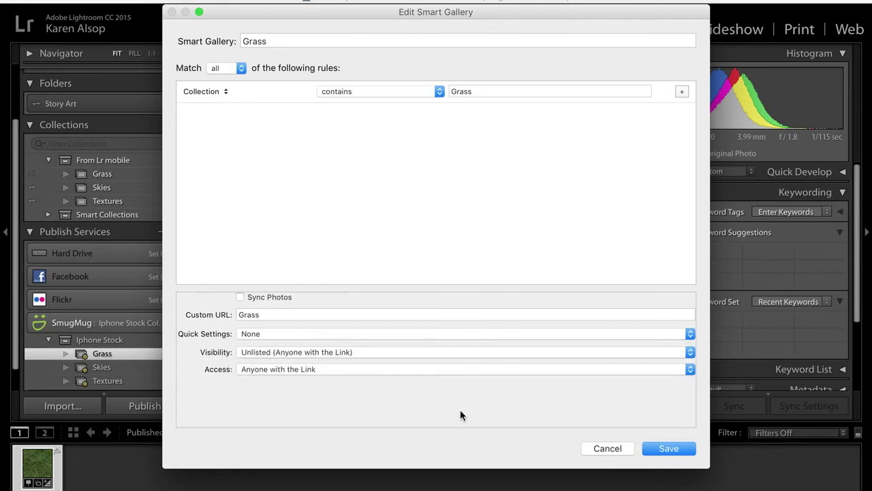
click(660, 450)
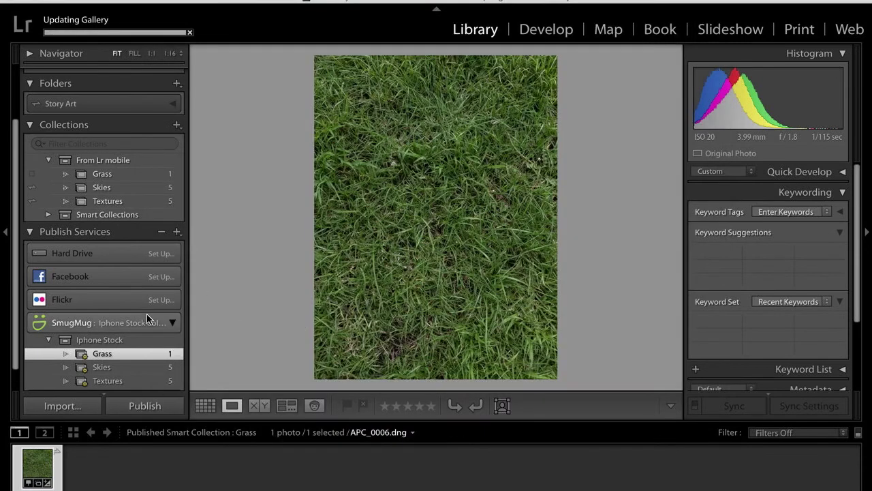